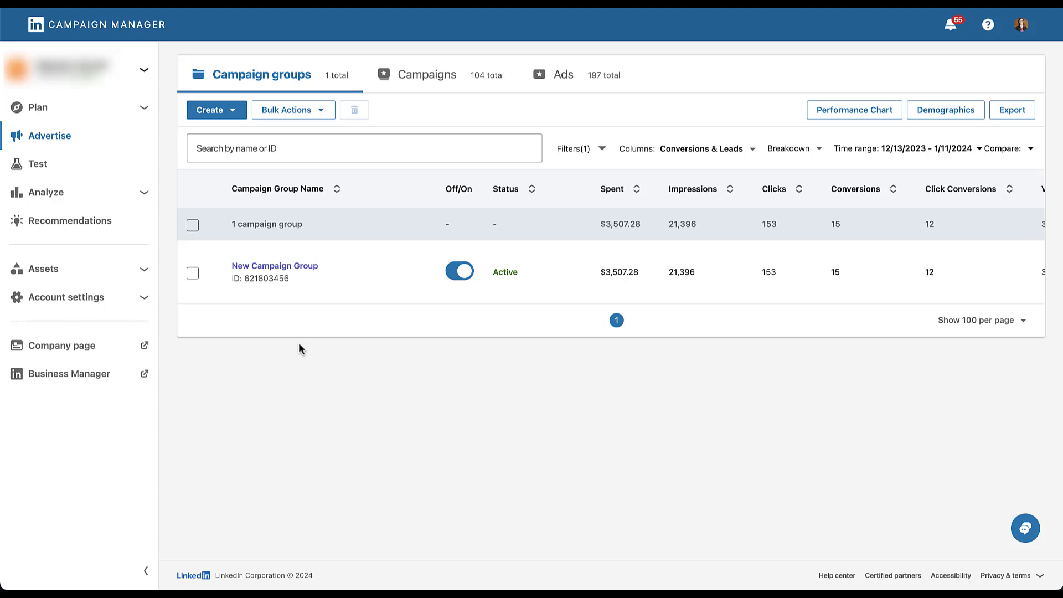
- Confirm the website Insight Tag shows as Active on the Insight tag page under Analyze
left_click(143, 195)
left_click(60, 219)
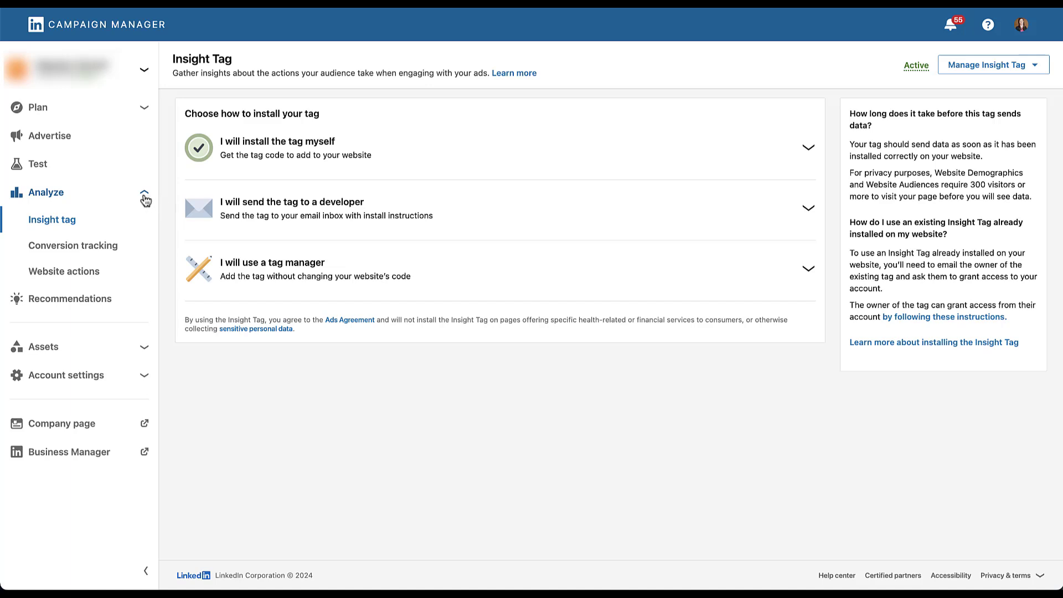
left_click(144, 194)
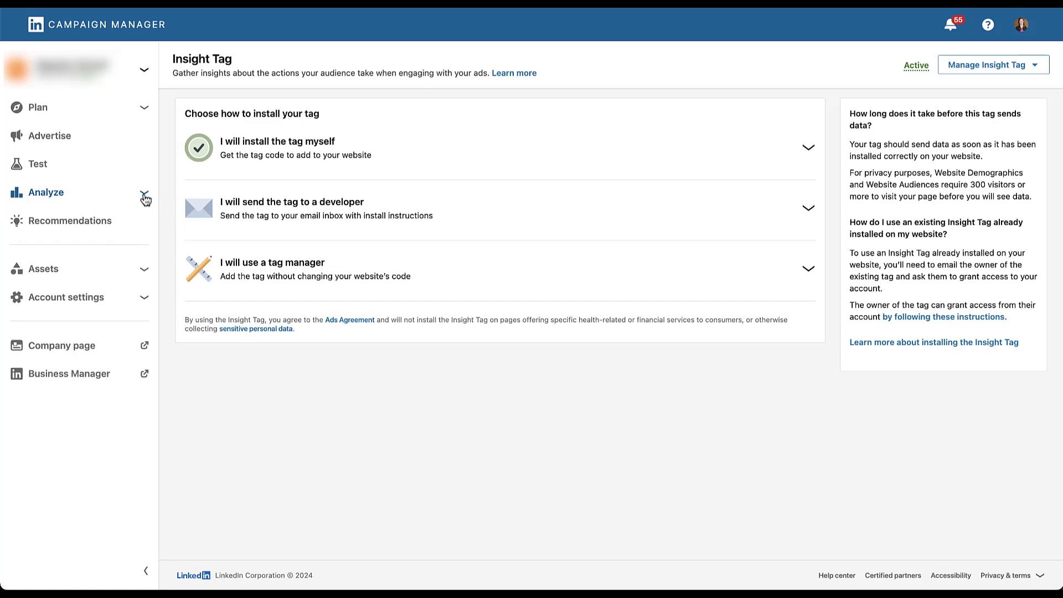
- From Plan > Audiences, choose Create audience > Website to open the website audience dialog
left_click(145, 111)
left_click(76, 134)
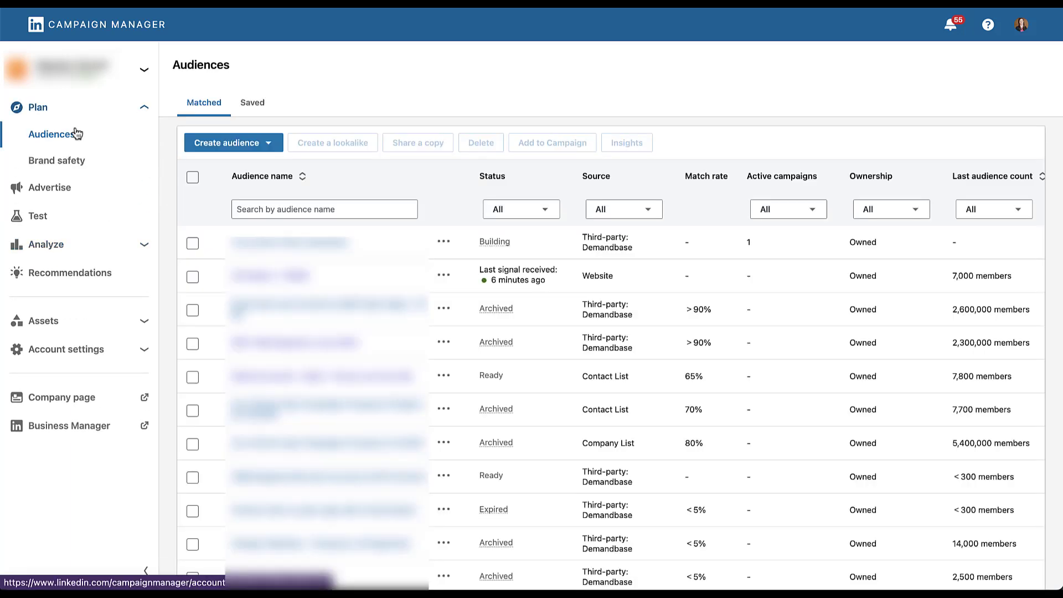
left_click(253, 145)
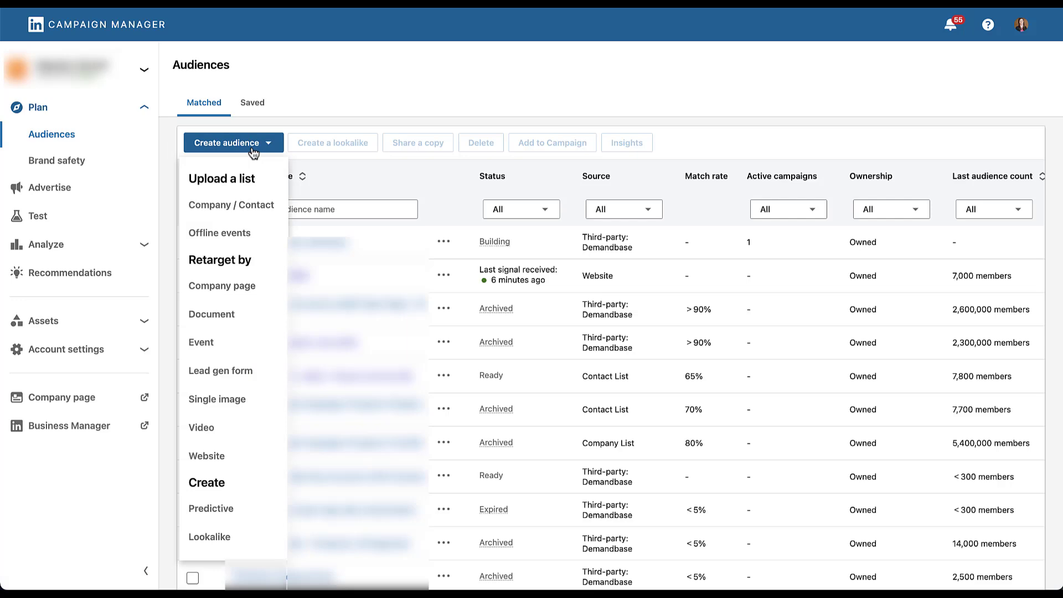
left_click(254, 457)
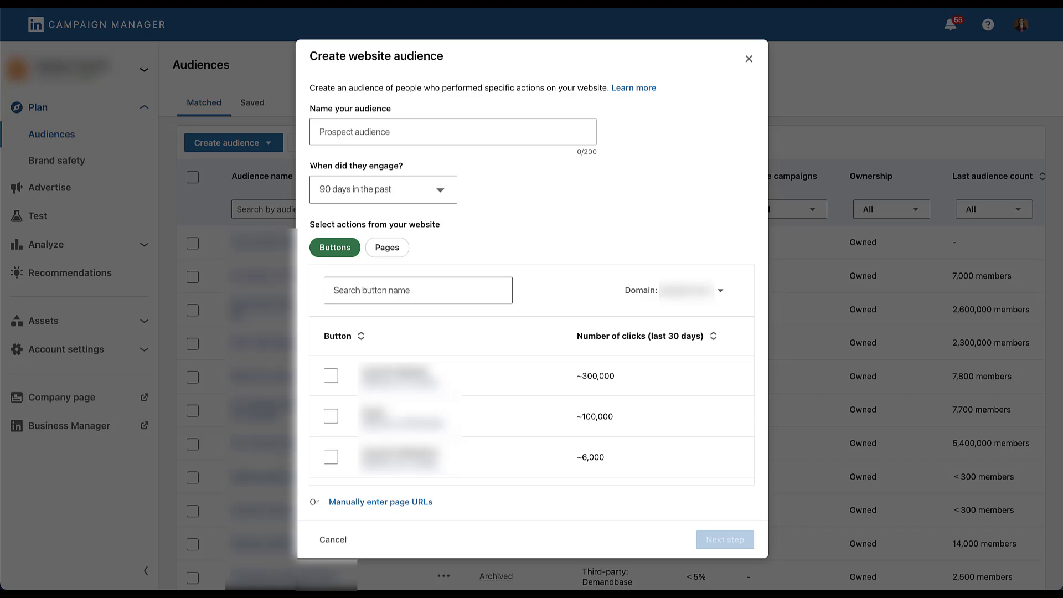
- Switch to manually entered page URLs, keeping the 90-day window and Starts with matching
left_click(356, 507)
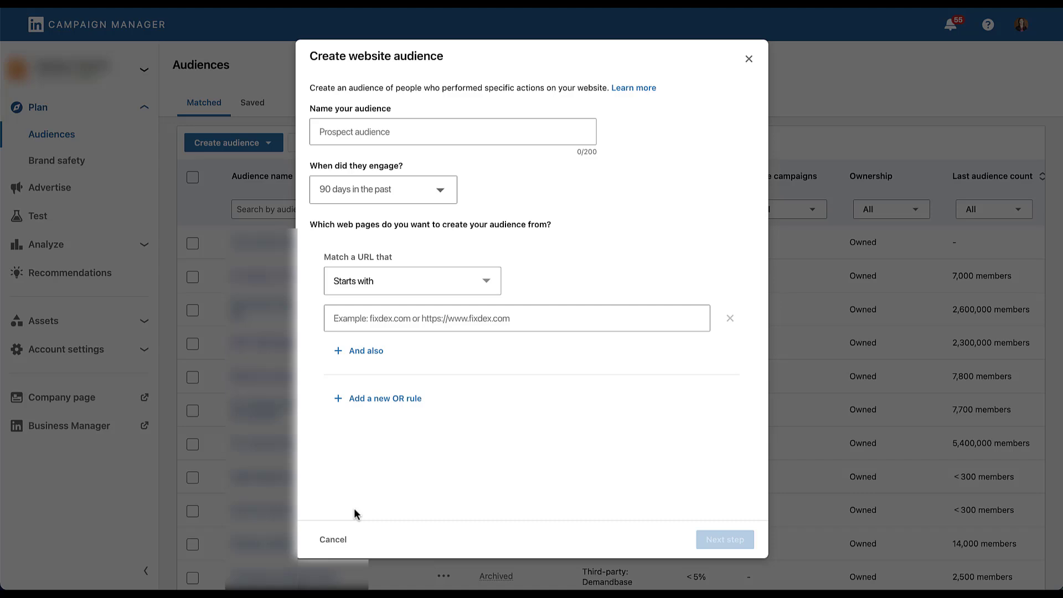
left_click(444, 199)
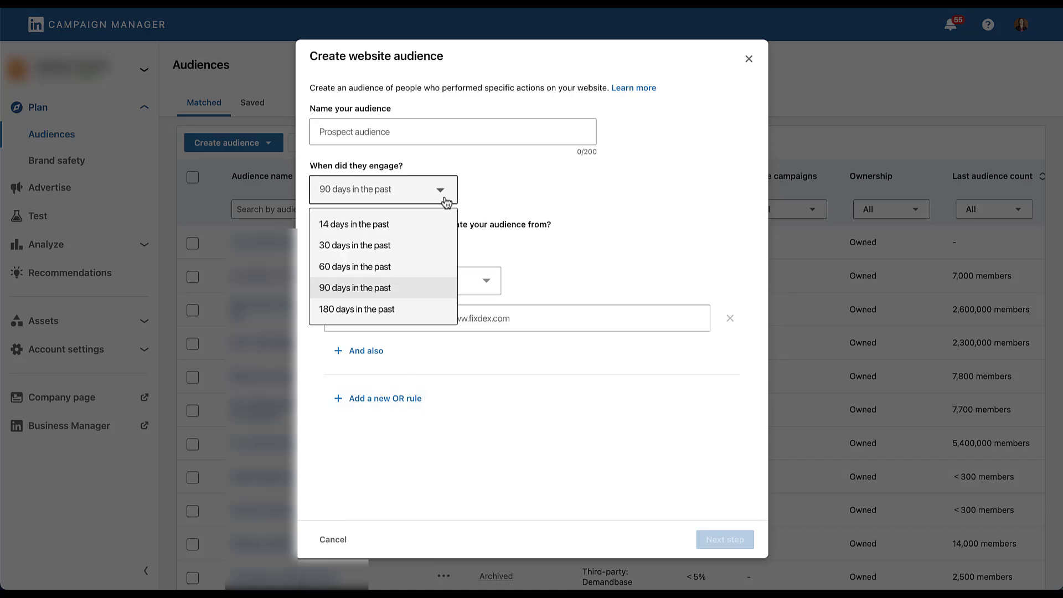
left_click(502, 175)
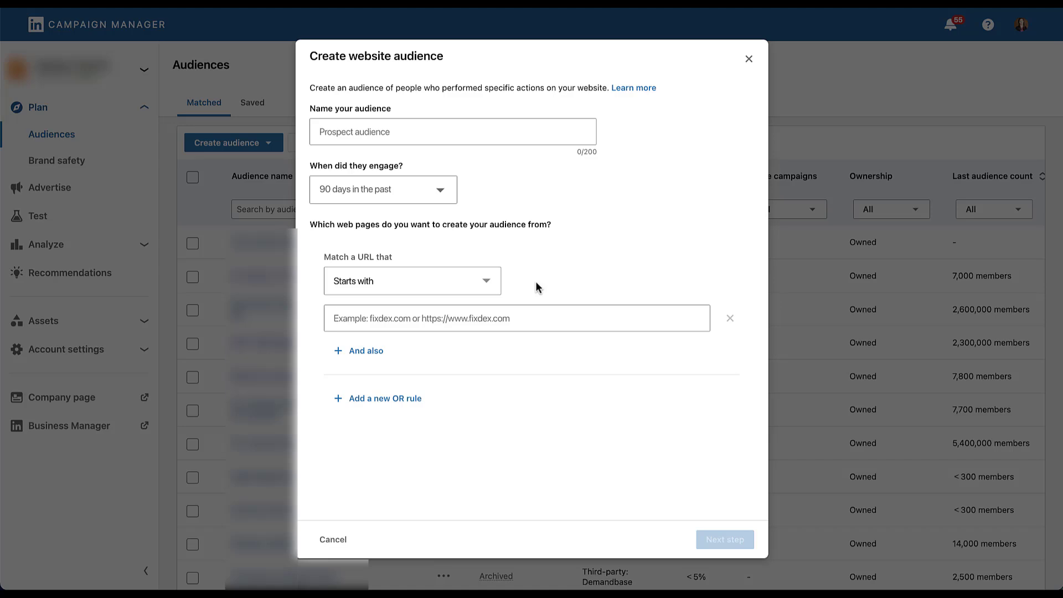
left_click(487, 289)
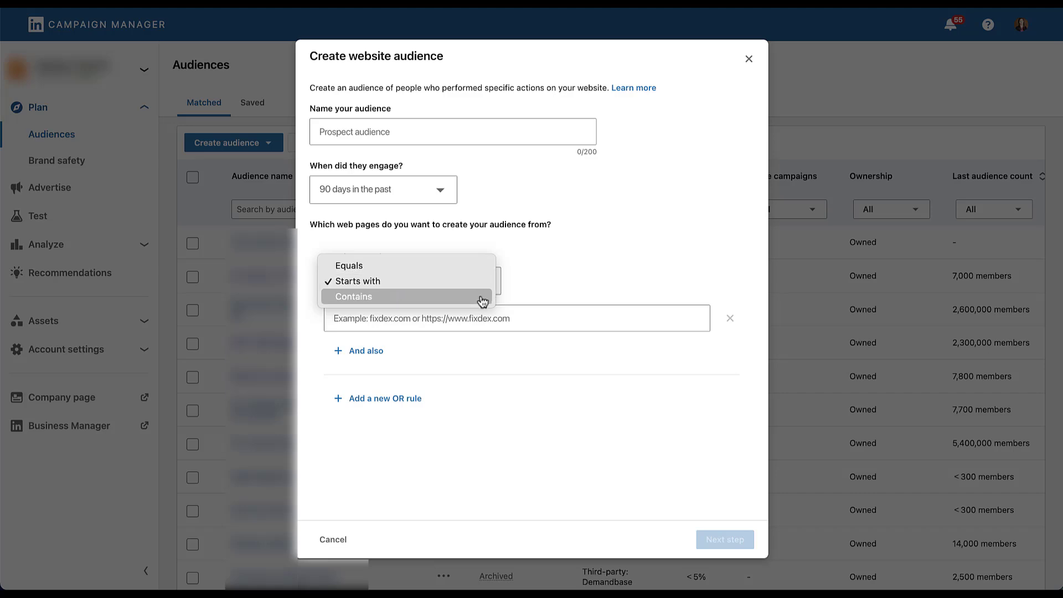
left_click(558, 288)
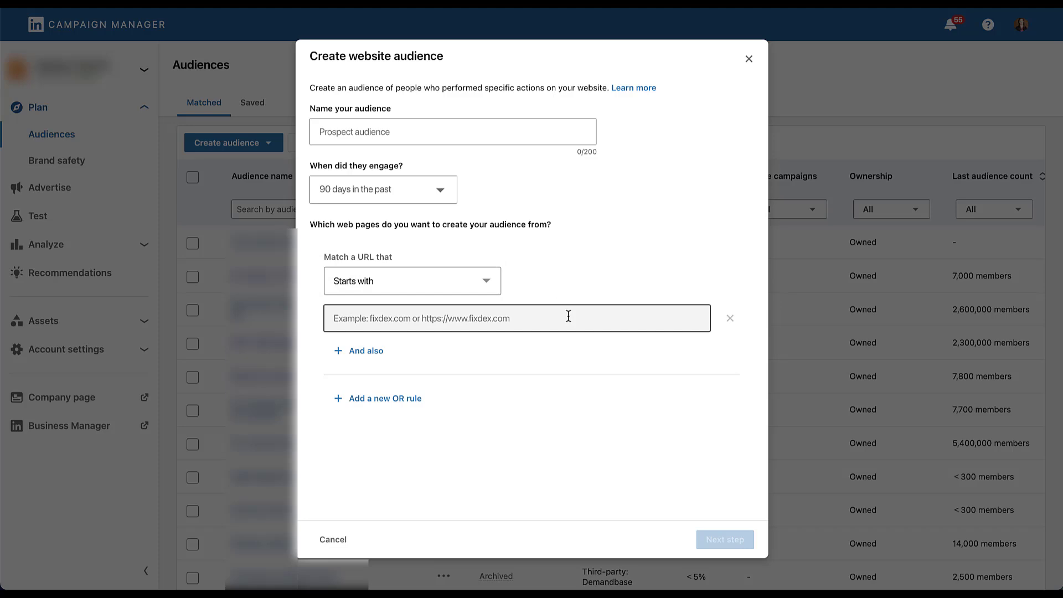
- Add an 'and also contains' condition to the URL rule plus a second OR URL rule
left_click(379, 353)
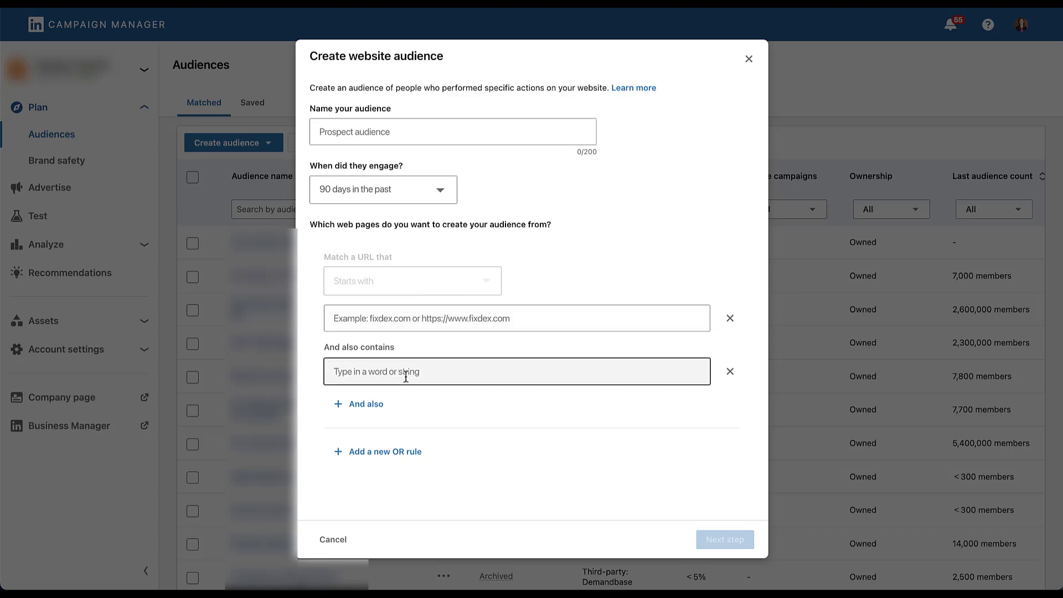
left_click(415, 462)
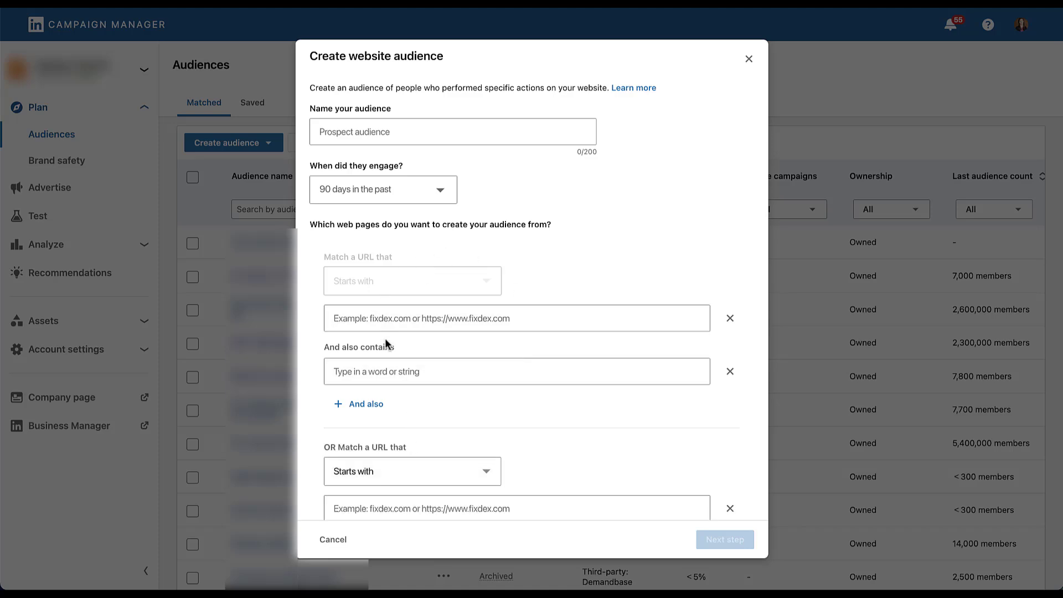
scroll(441, 346, "down", 3)
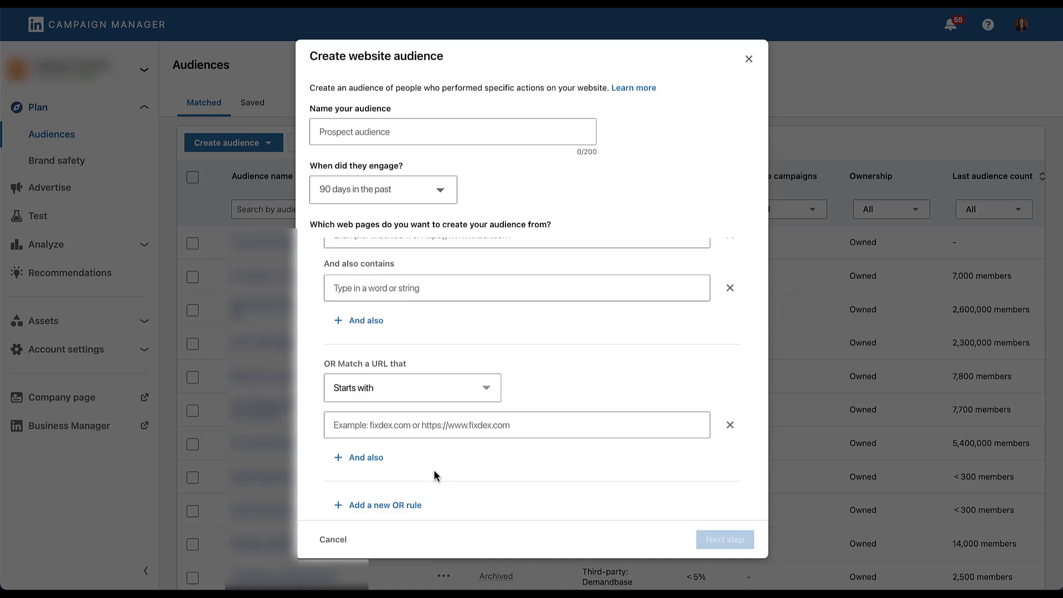
scroll(434, 471, "down", 1)
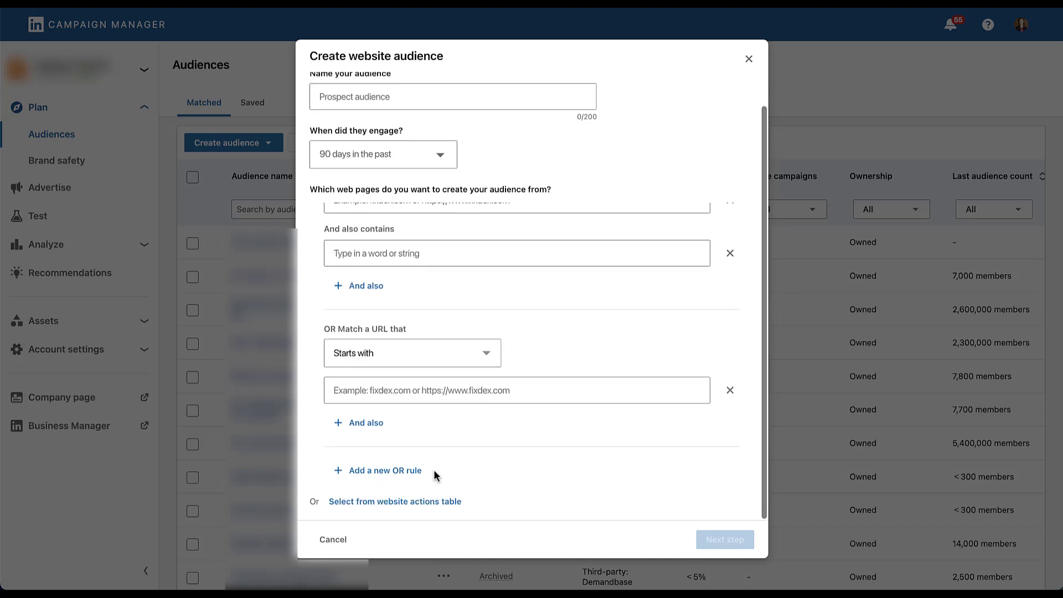
- Return to the website actions table, leave engagement at 90 days, and show the tracked domains
left_click(368, 509)
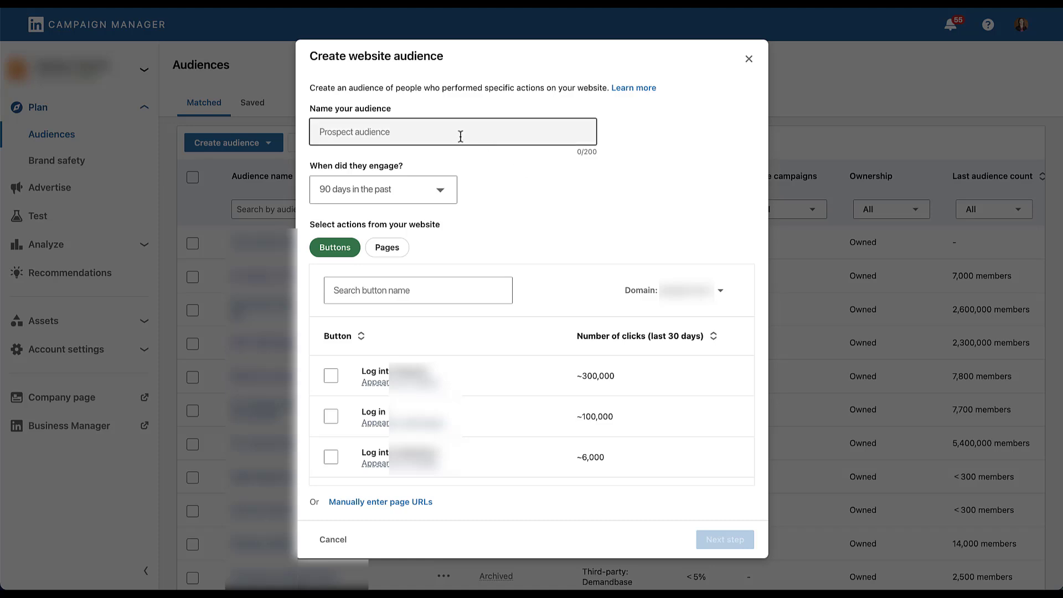
left_click(436, 200)
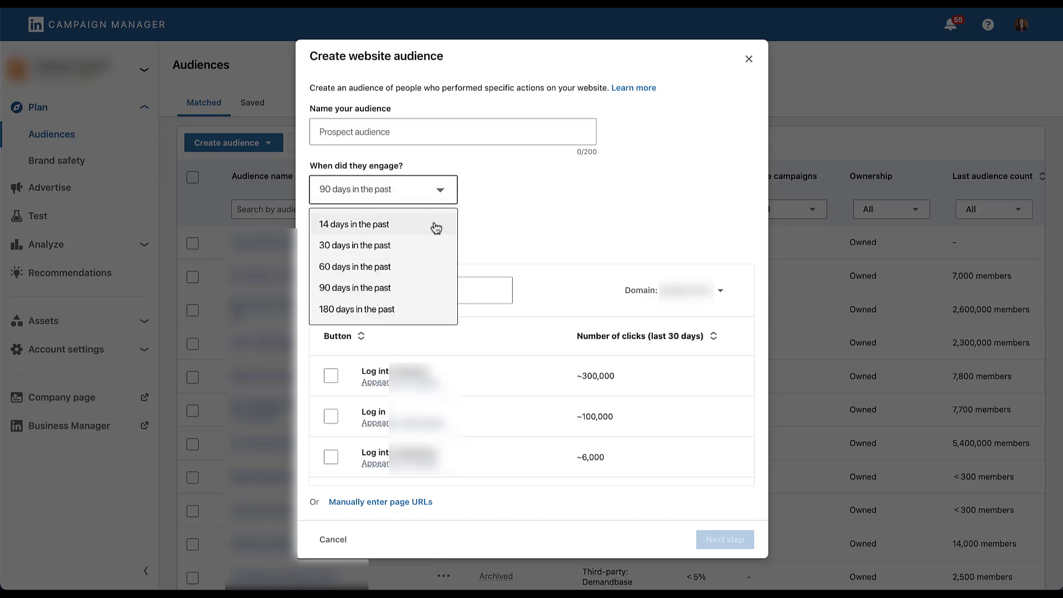
left_click(489, 199)
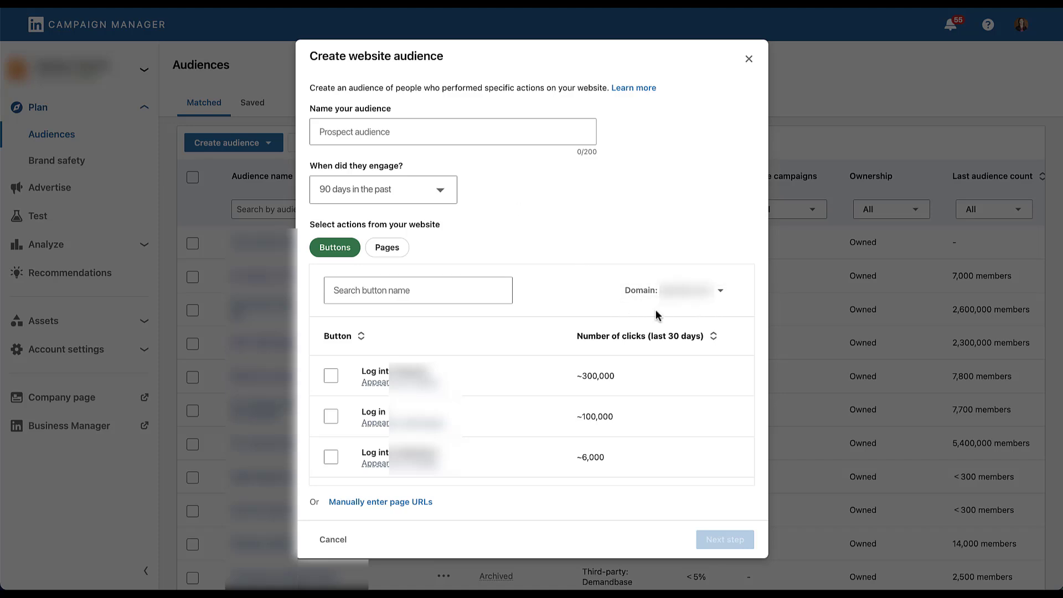
left_click(727, 299)
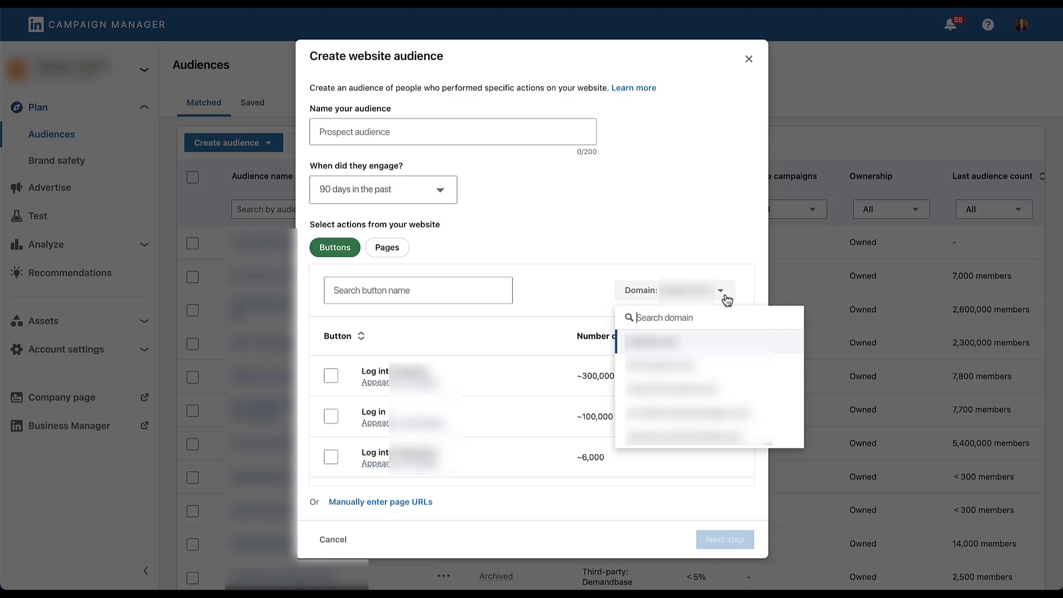
- Close the domain list to show the three tracked buttons with their 30-day click counts
left_click(725, 296)
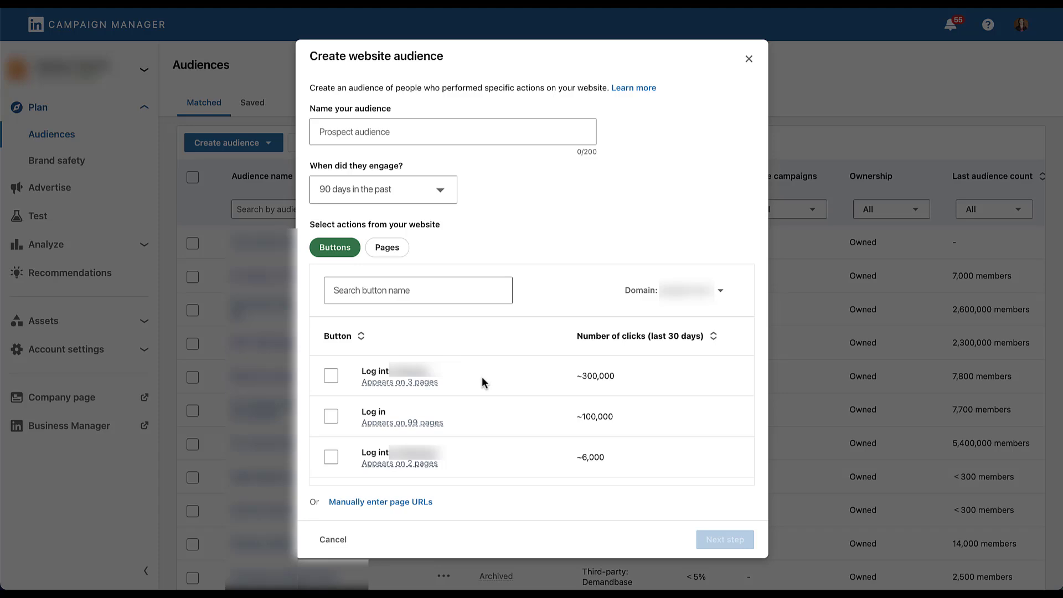
scroll(482, 381, "down", 3)
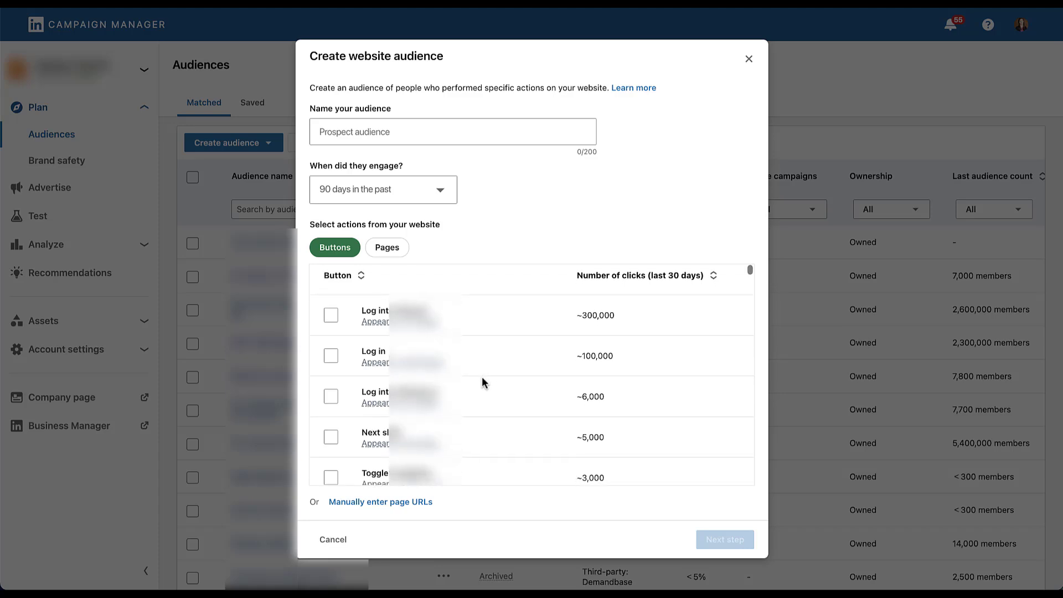
scroll(482, 380, "down", 2)
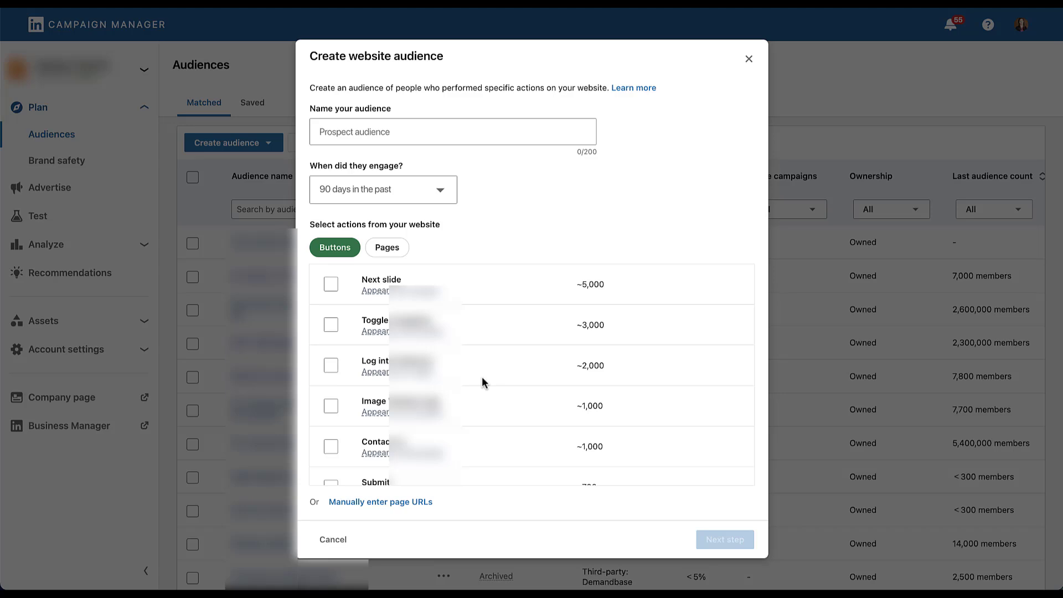
scroll(481, 380, "down", 2)
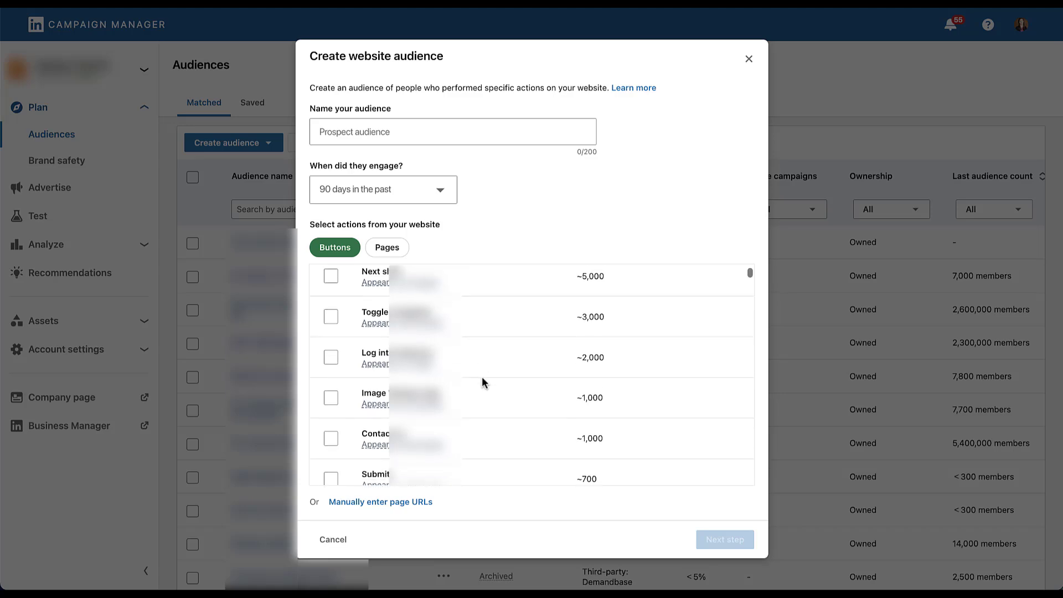
scroll(482, 378, "down", 3)
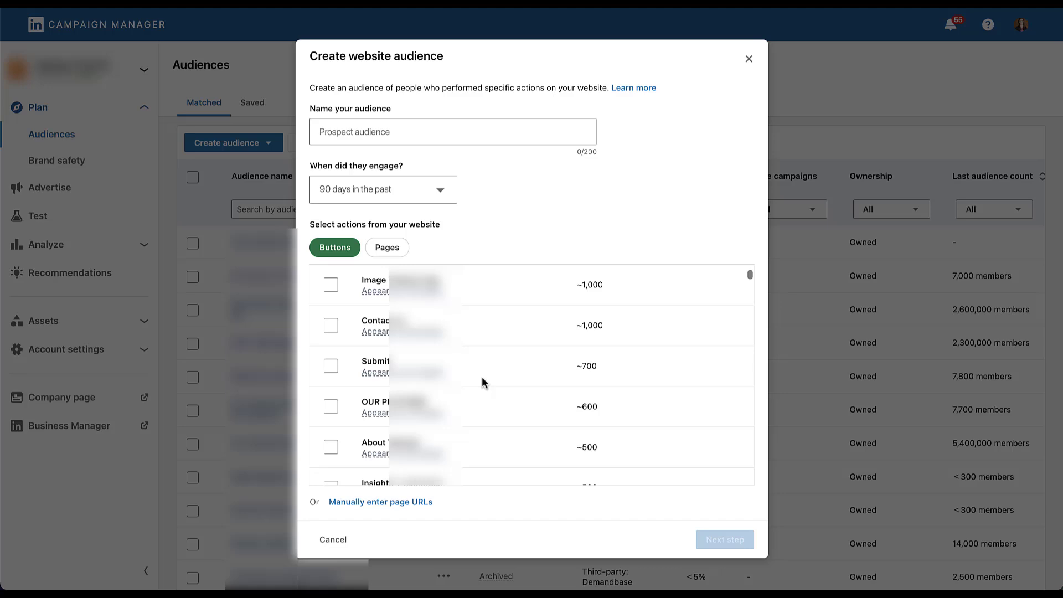
scroll(482, 378, "down", 1)
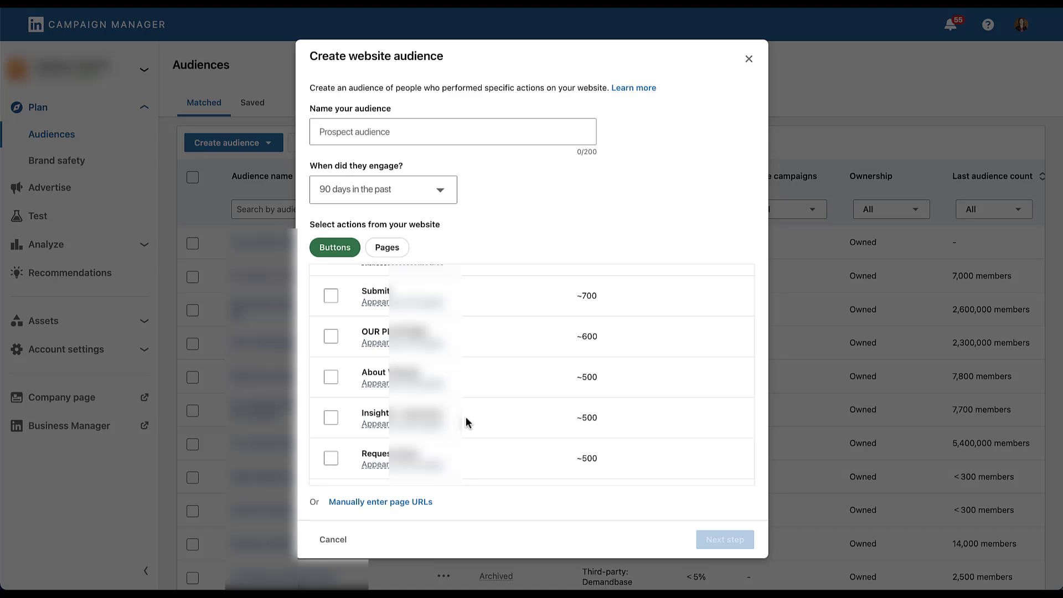
scroll(471, 343, "up", 5)
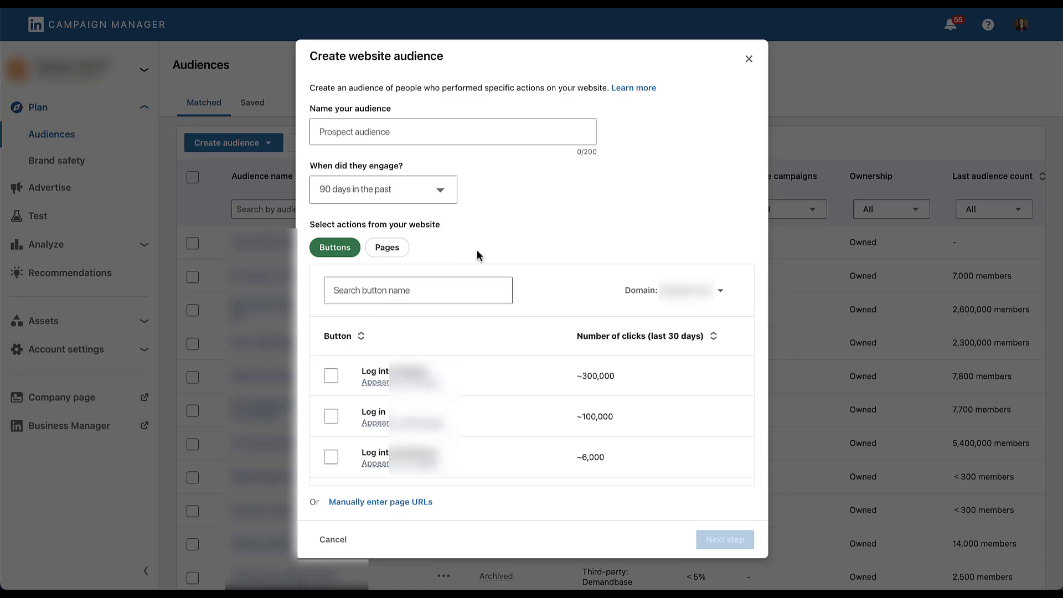
- Switch the actions table to Pages, showing visits of ~300,000, ~100,000 and ~3,000
left_click(402, 256)
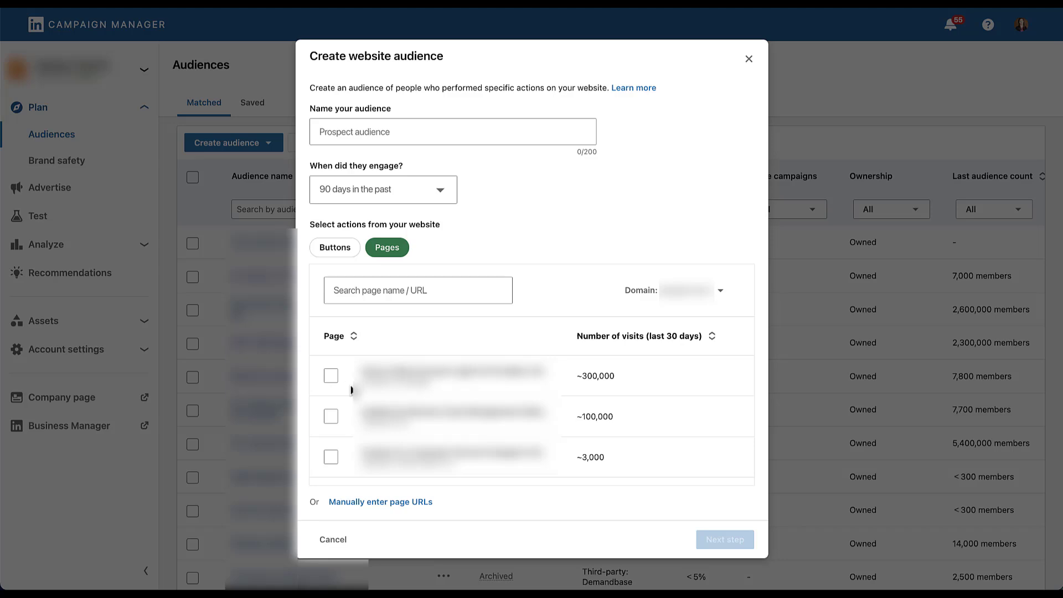
- Back on Buttons, name the audience 'RTG - Login Users - All Platforms - P90D' and tick the top login button
left_click(335, 246)
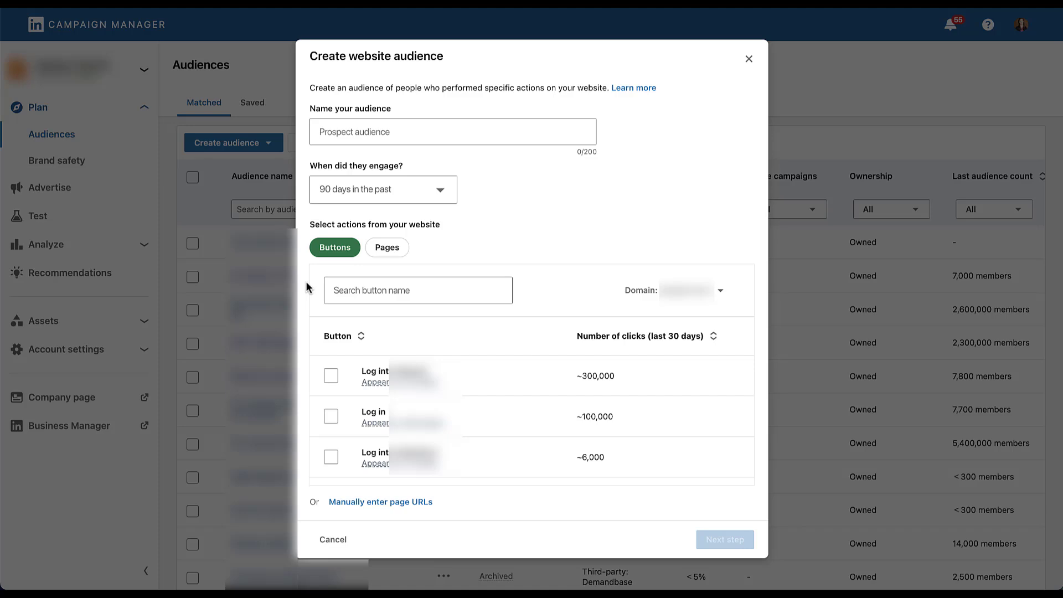
left_click(388, 131)
type("RTG - Login Users - All Platforms - P90D")
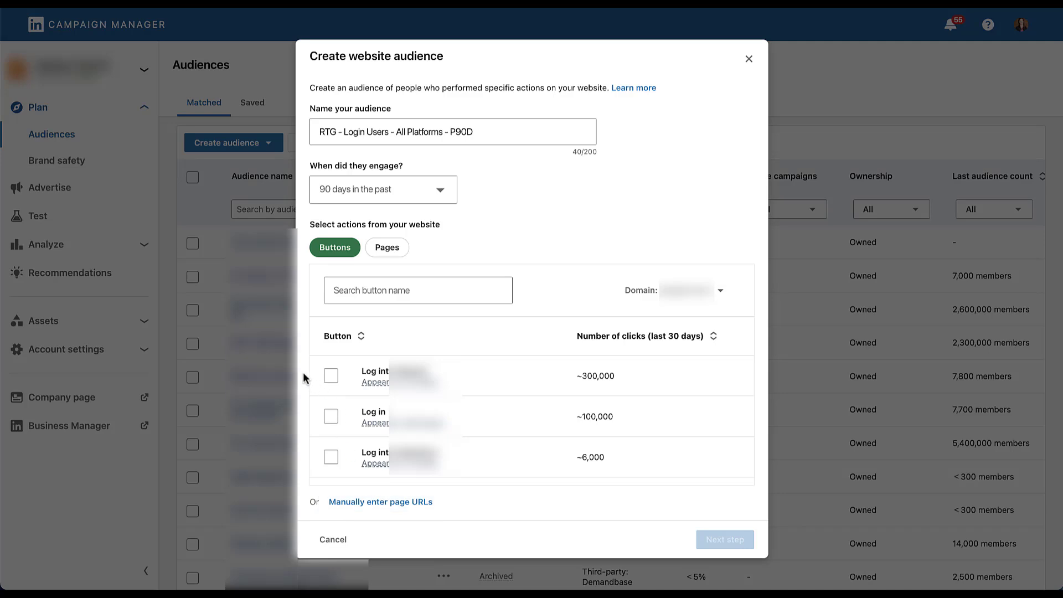
left_click(333, 380)
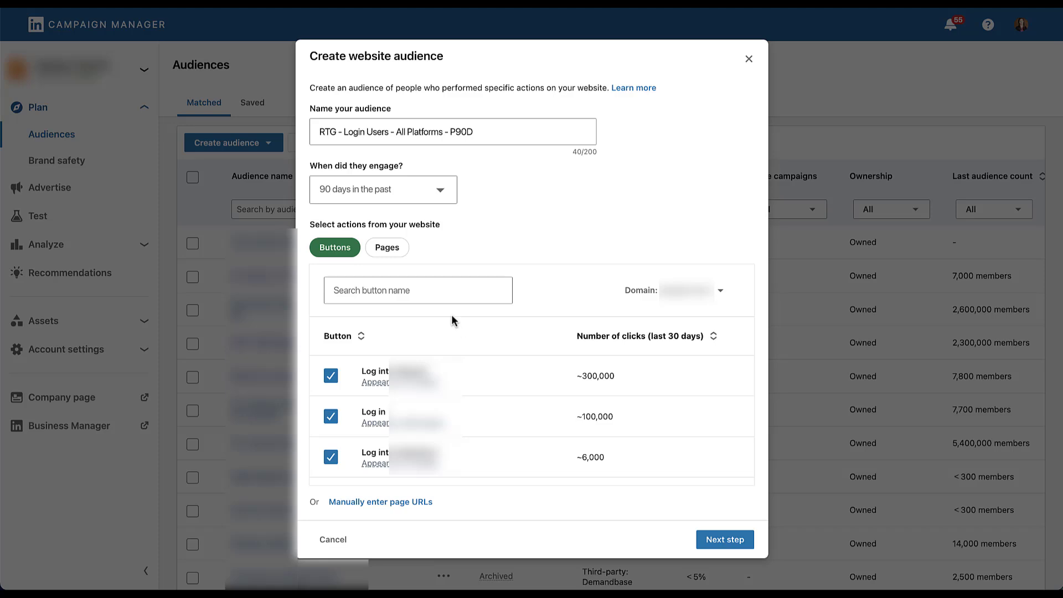
- Search buttons for 'login' and tick the client login and partner login buttons
left_click(437, 296)
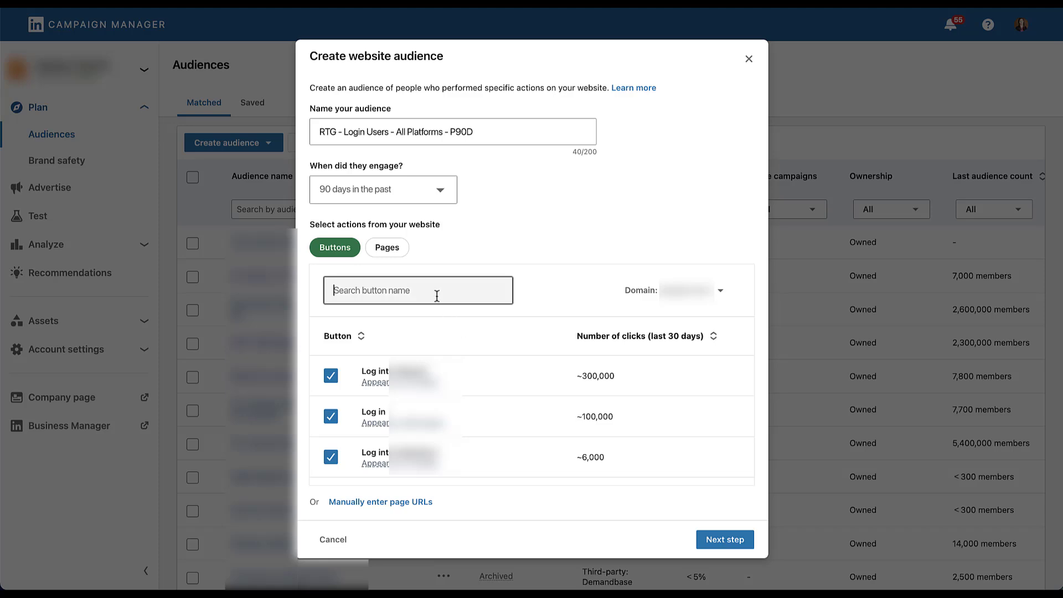
type("login")
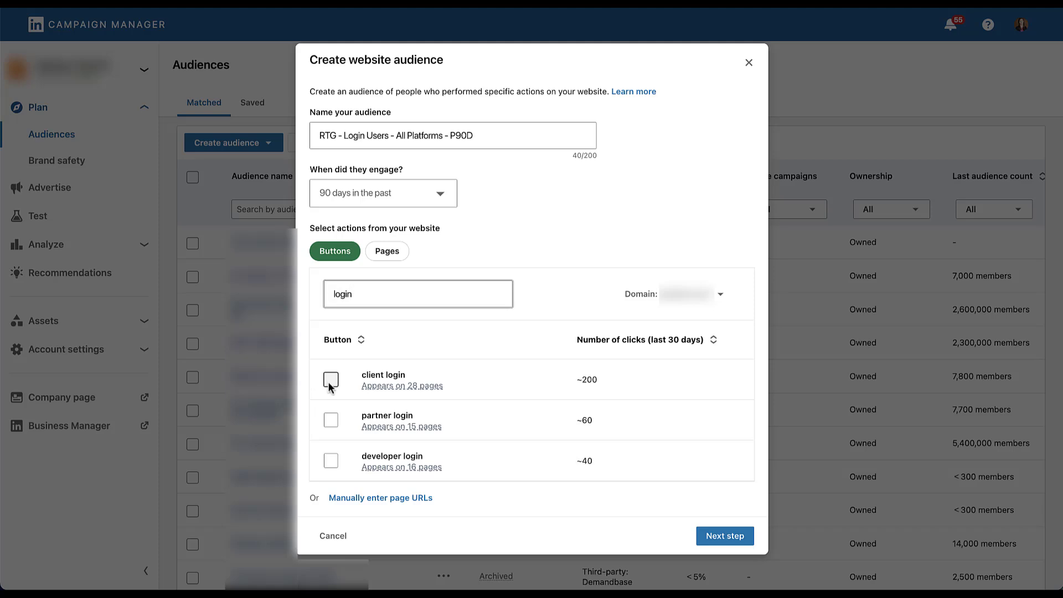
left_click(330, 381)
left_click(332, 420)
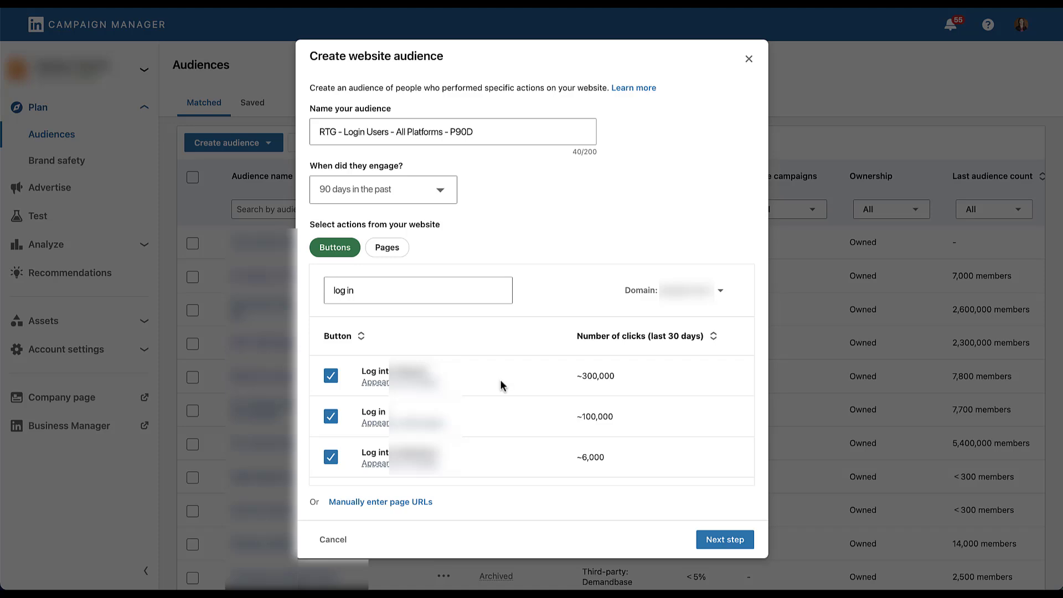
- Go to the review step, check the chosen buttons, and add all suggested actions including the extra Log in button
left_click(721, 538)
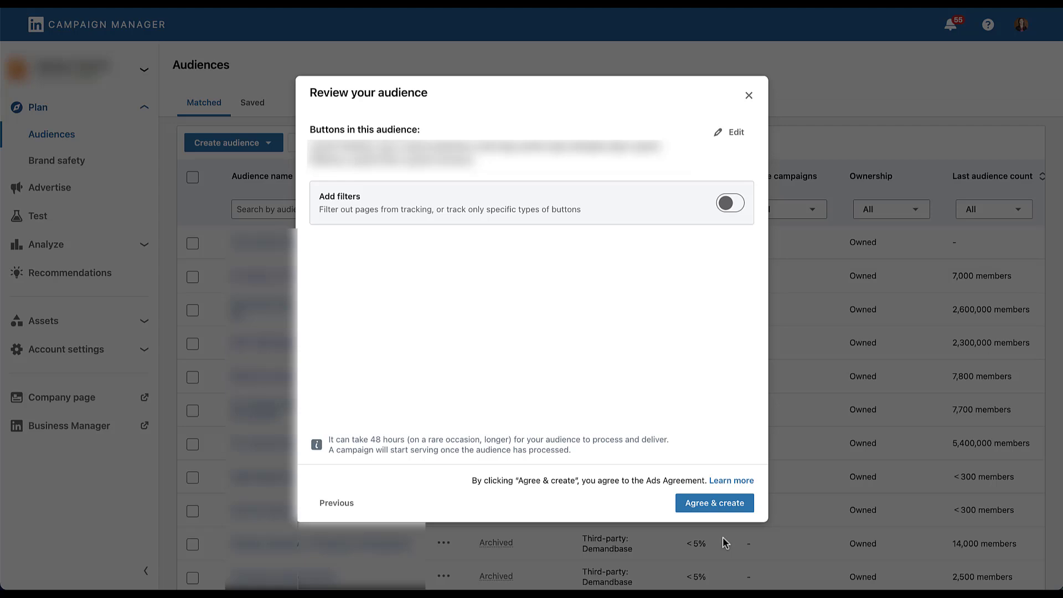
left_click(736, 133)
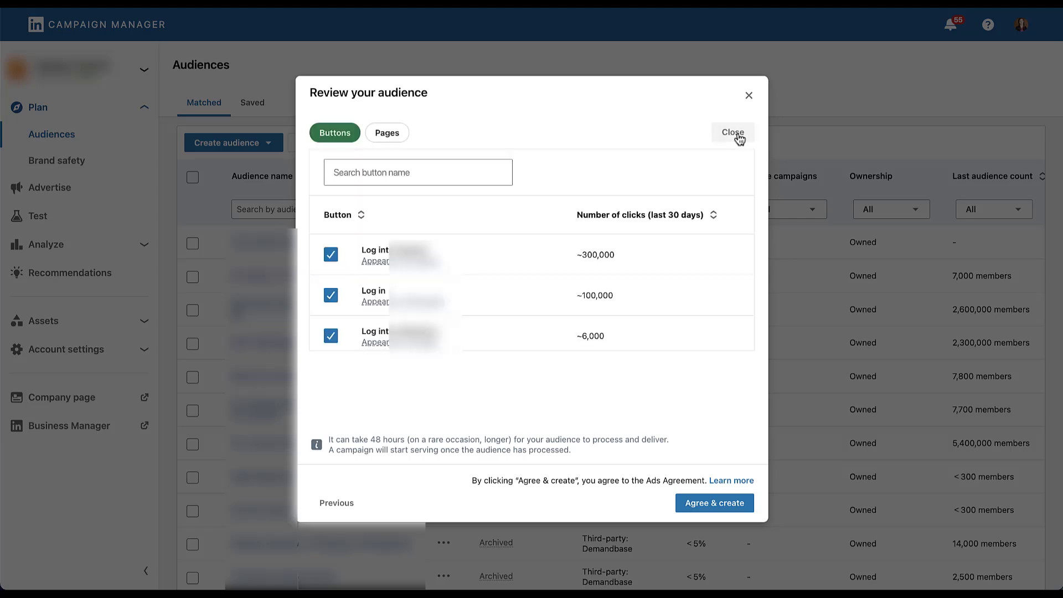
left_click(735, 134)
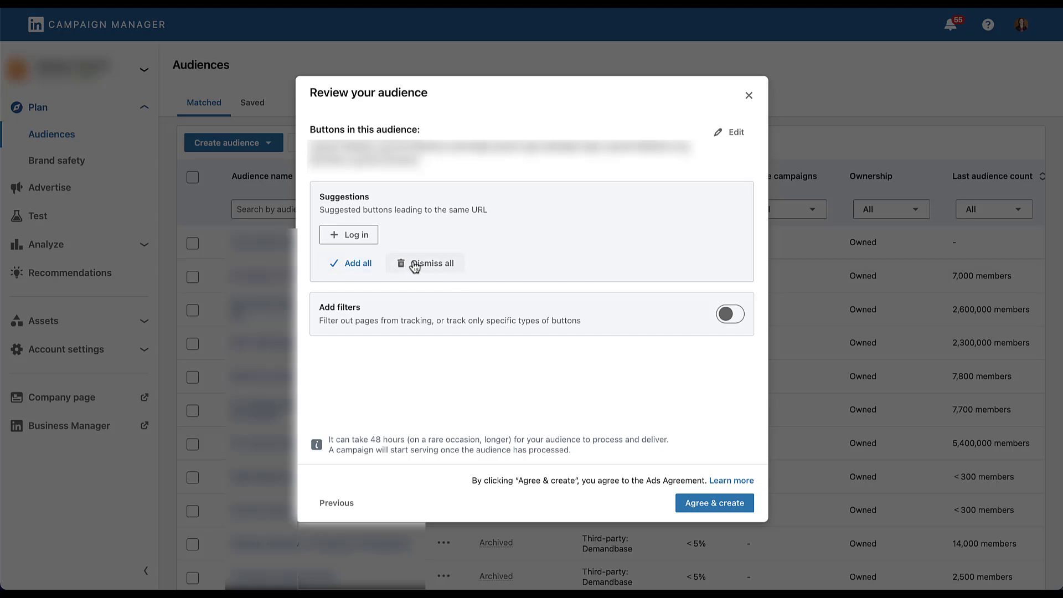
left_click(356, 235)
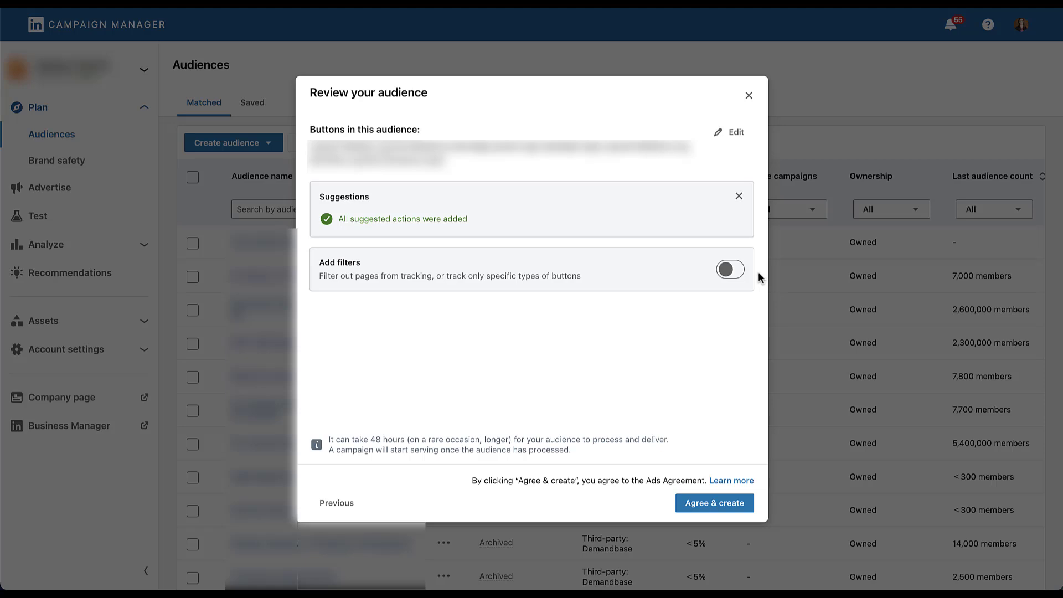
- Enable audience filters set to 'Track only specific pages' with URL matching 'Equals'
left_click(730, 271)
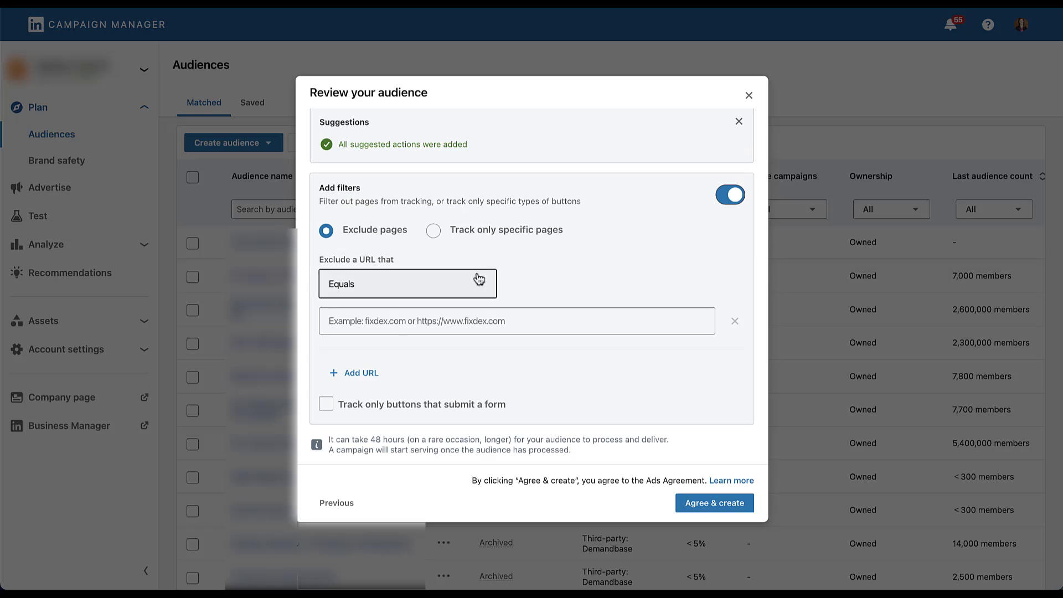
left_click(486, 289)
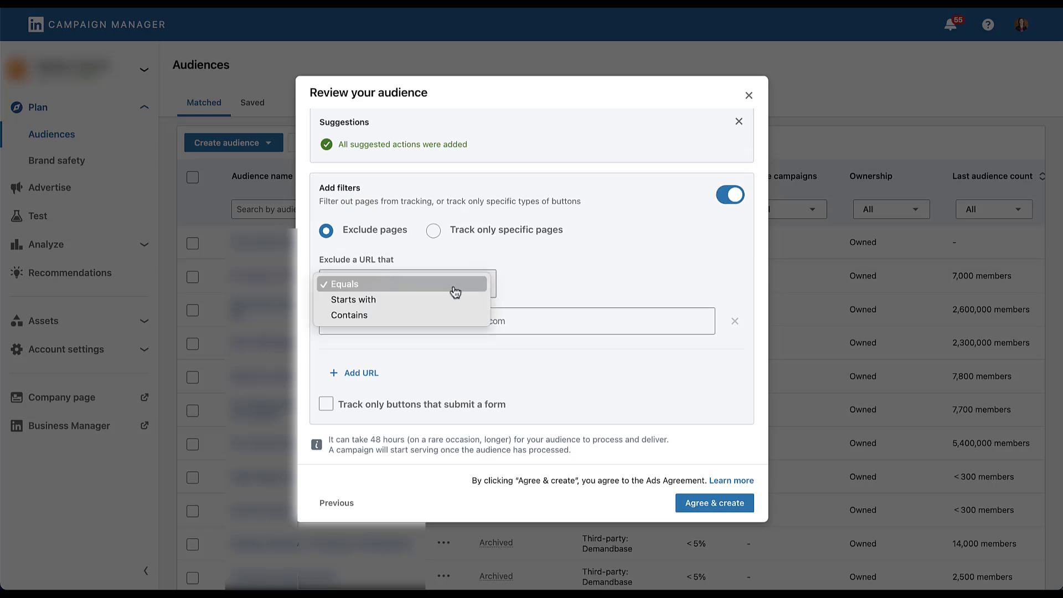
left_click(490, 360)
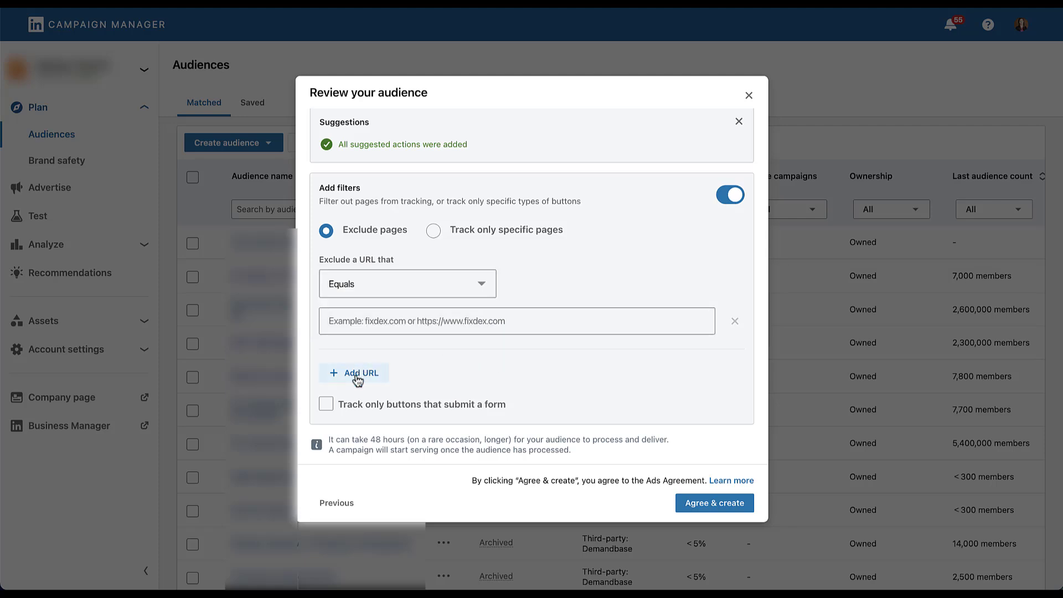
left_click(325, 404)
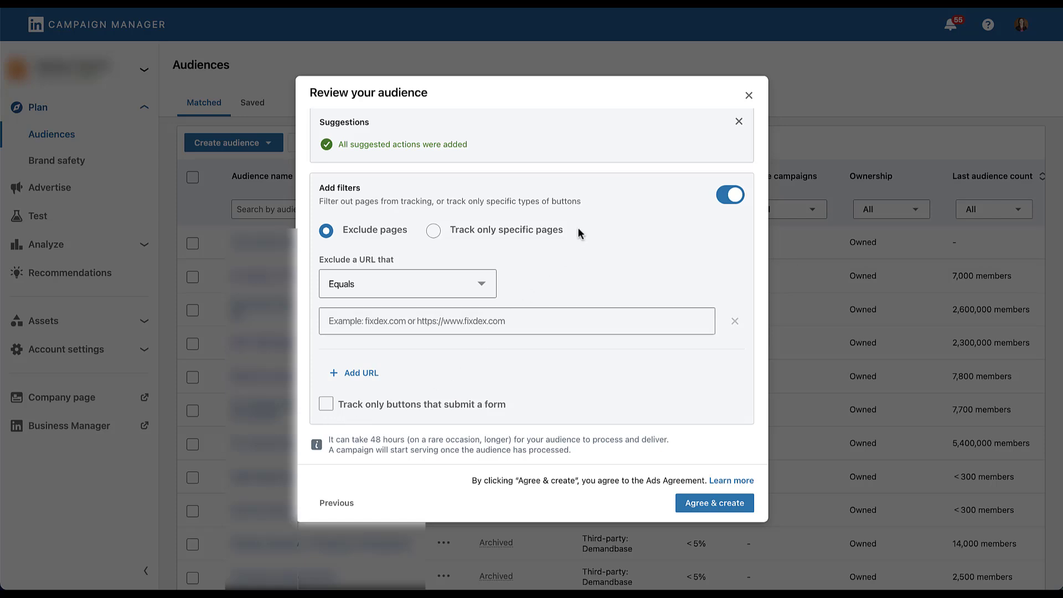
left_click(439, 238)
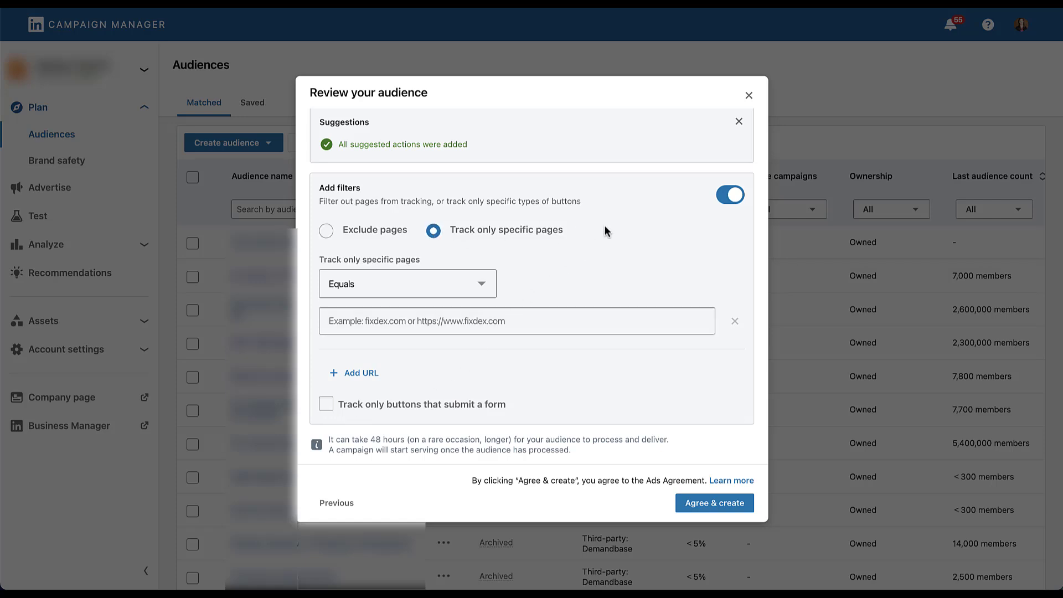
left_click(491, 283)
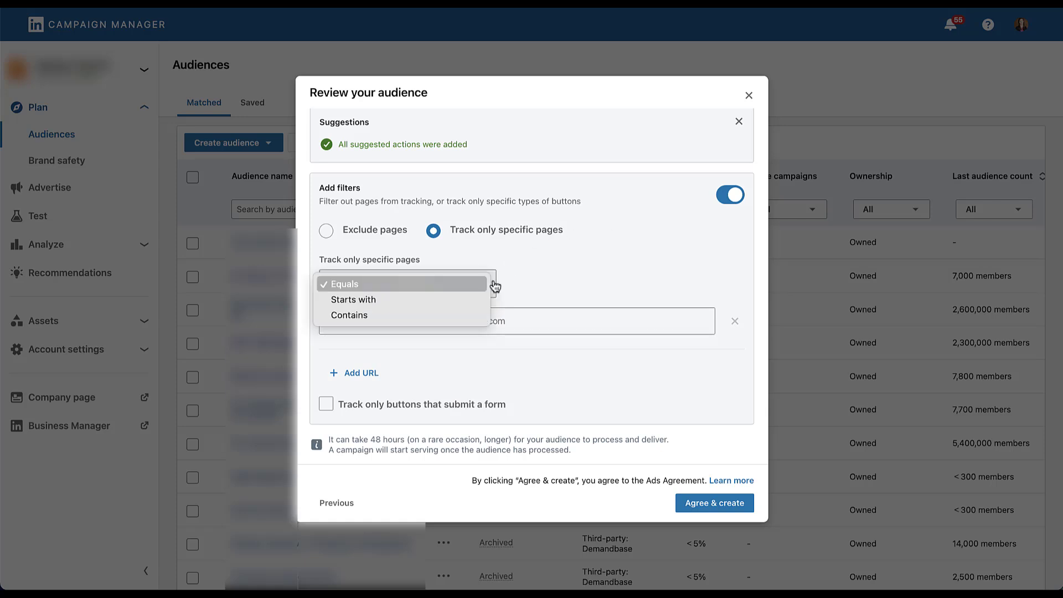
left_click(545, 279)
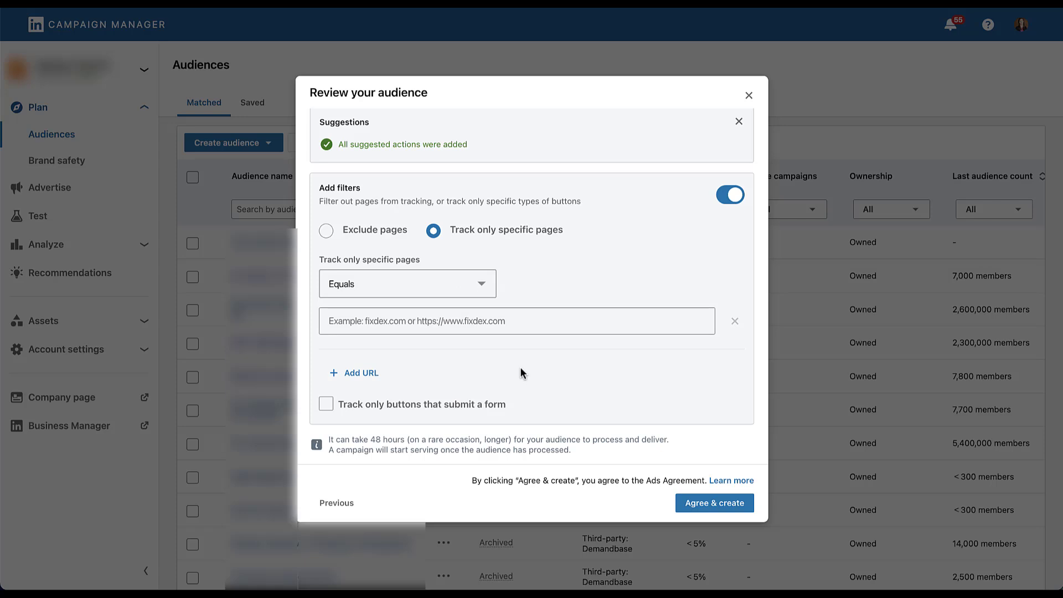
- Switch the audience filters back off in the Review your audience step
left_click(729, 195)
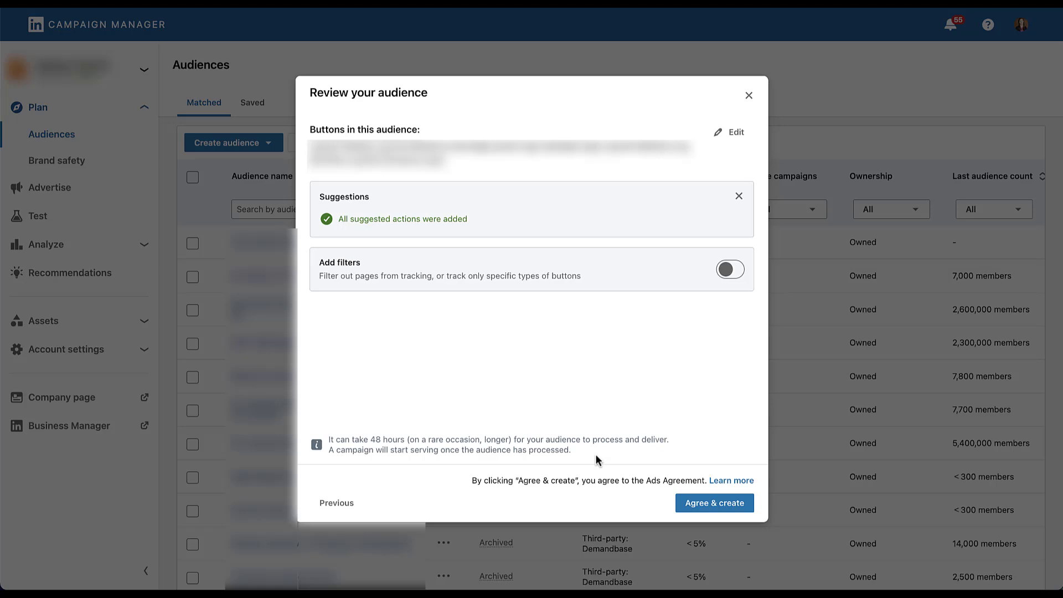
left_click(716, 503)
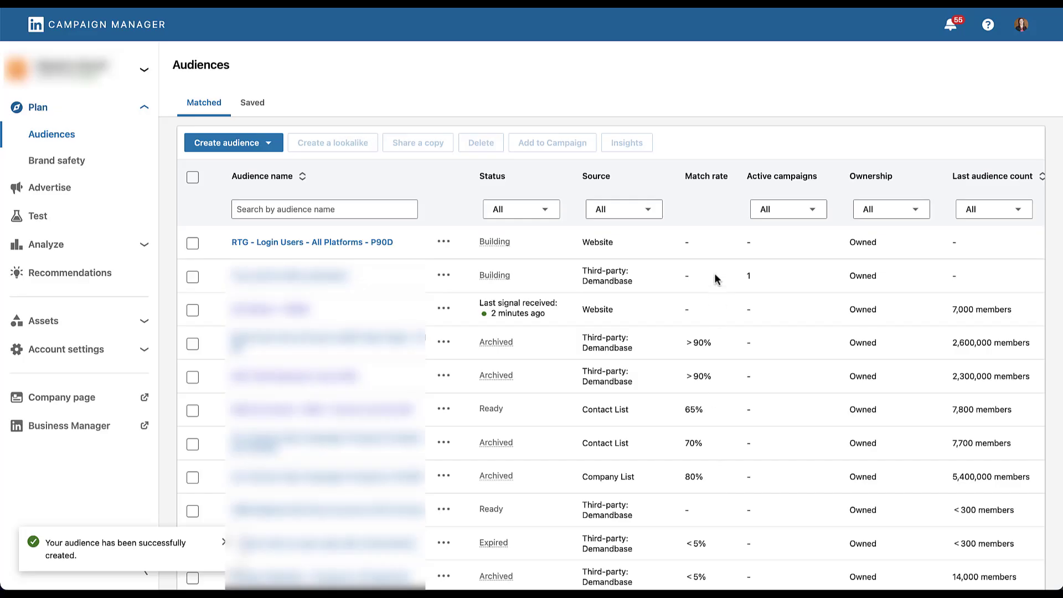